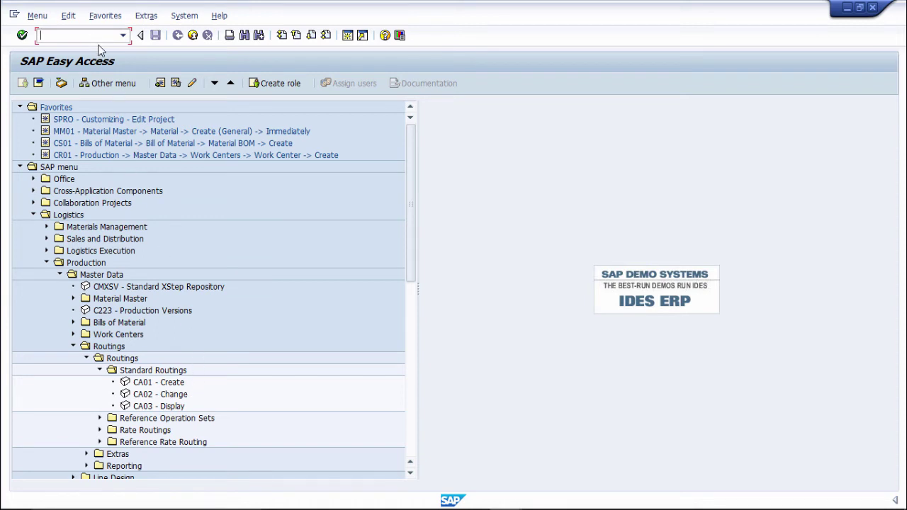
# Start transaction CA01 and create a routing for material mobile_4 in plant 1000.
pyautogui.write('ca01')
pyautogui.press('Return')
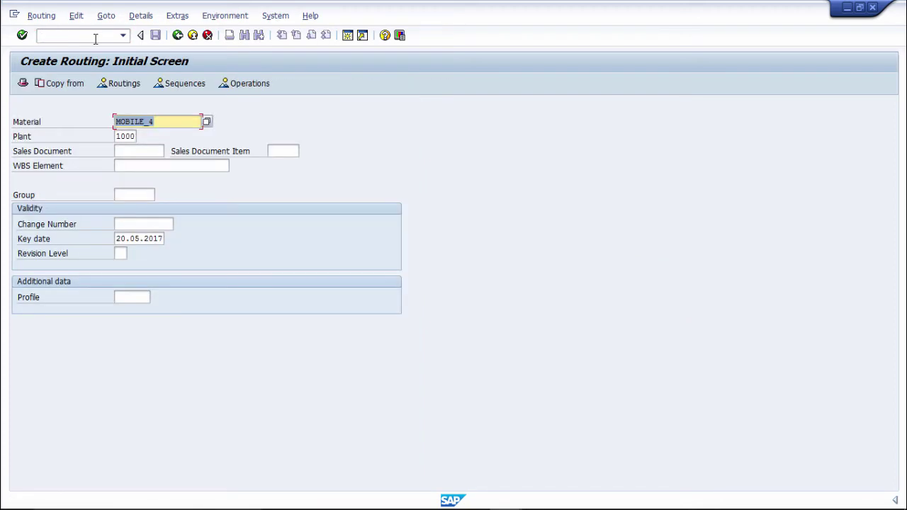
pyautogui.click(165, 124)
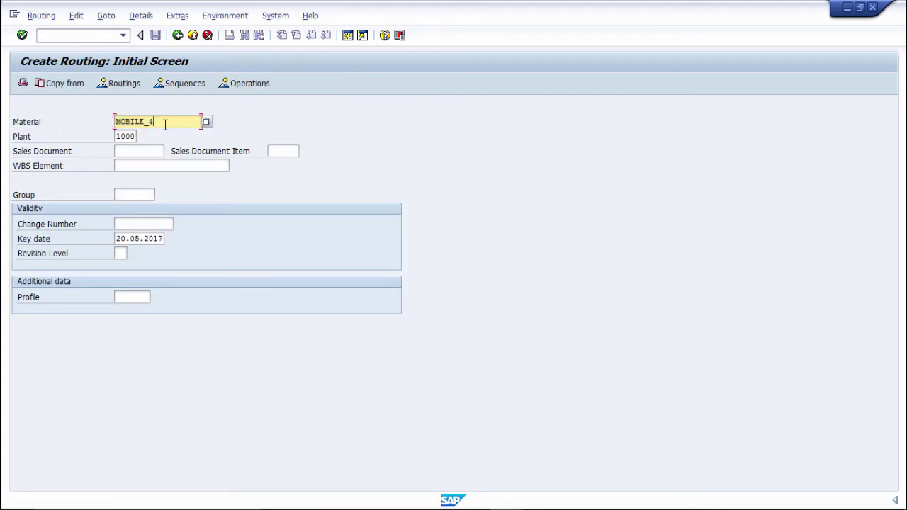
pyautogui.press('BackSpace')
pyautogui.press('BackSpace')
pyautogui.press('BackSpace')
pyautogui.press('BackSpace')
pyautogui.press('BackSpace')
pyautogui.press('BackSpace')
pyautogui.press('BackSpace')
pyautogui.press('BackSpace')
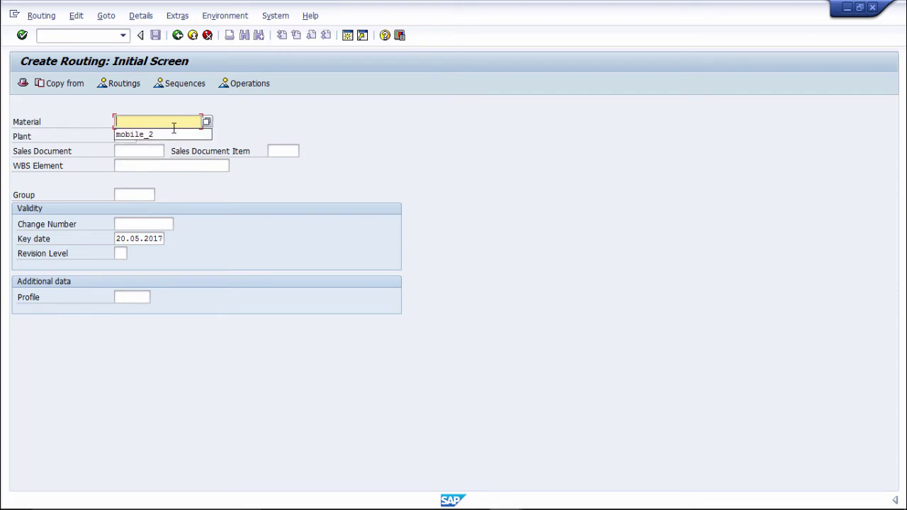
pyautogui.write('mobile_4')
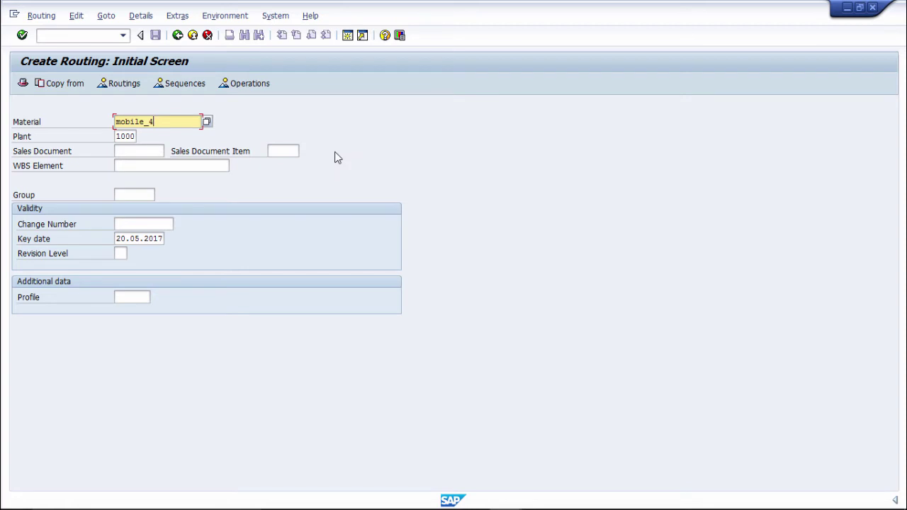
pyautogui.press('Return')
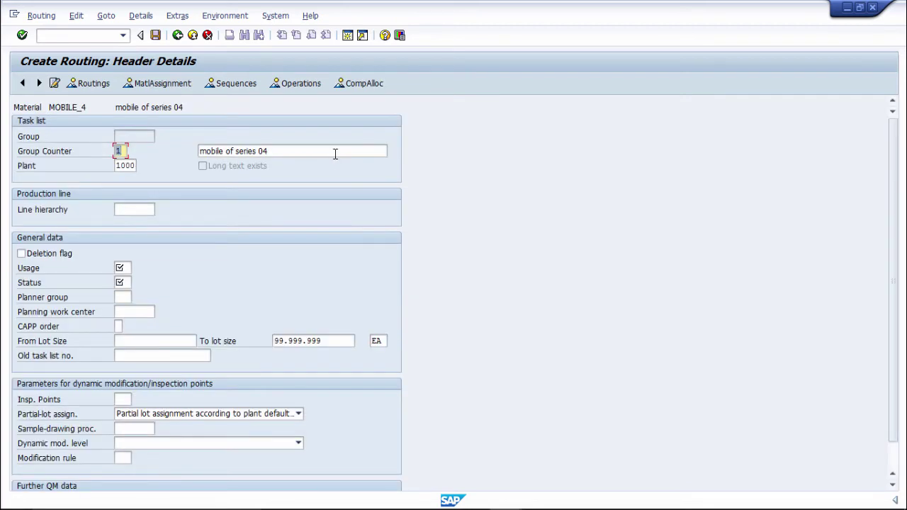
# Set the routing header's usage to 1 (Production) and its status to 4 (Released (general)).
pyautogui.click(122, 268)
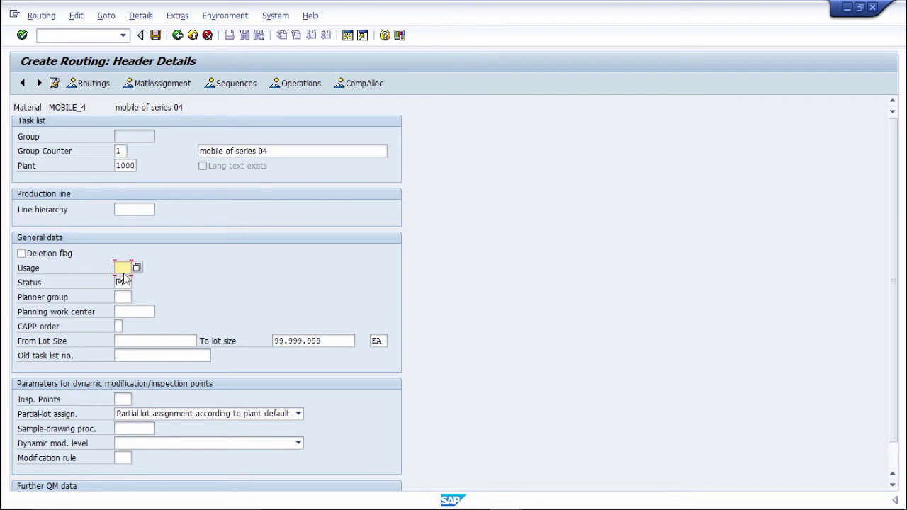
pyautogui.click(136, 267)
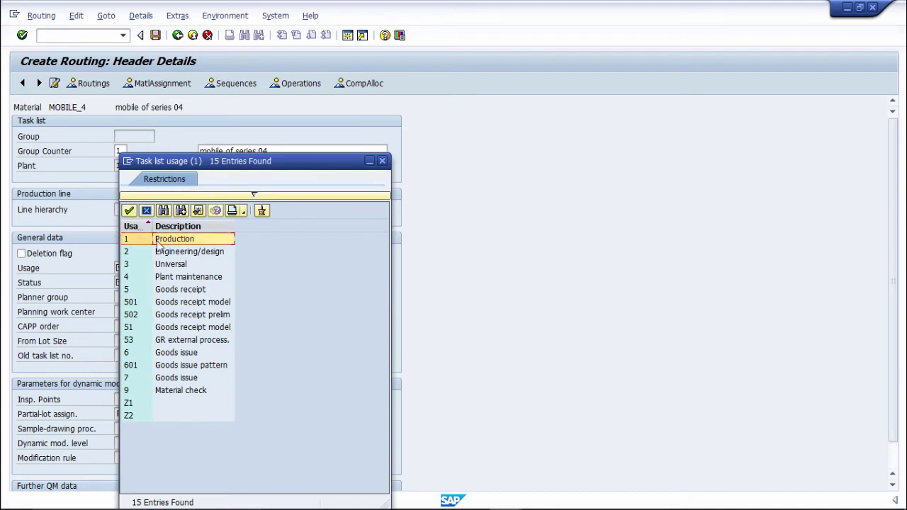
pyautogui.doubleClick(159, 245)
pyautogui.click(127, 282)
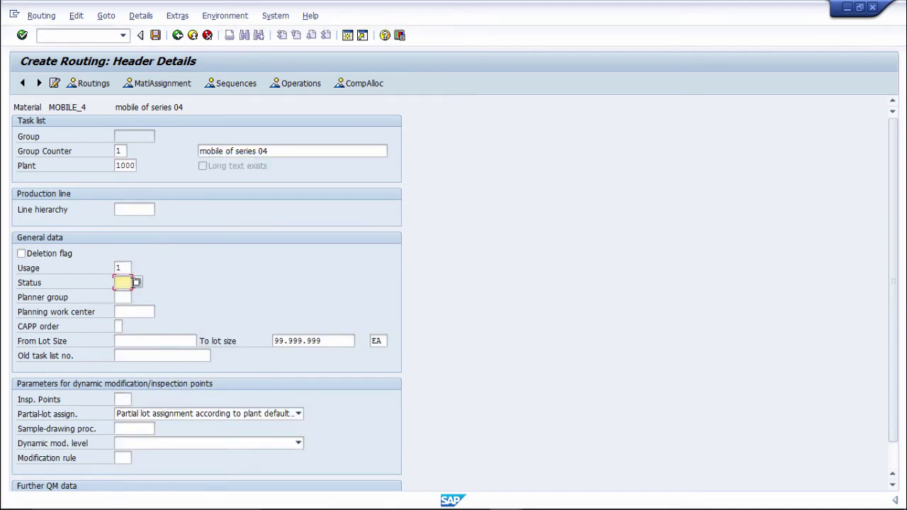
pyautogui.click(137, 282)
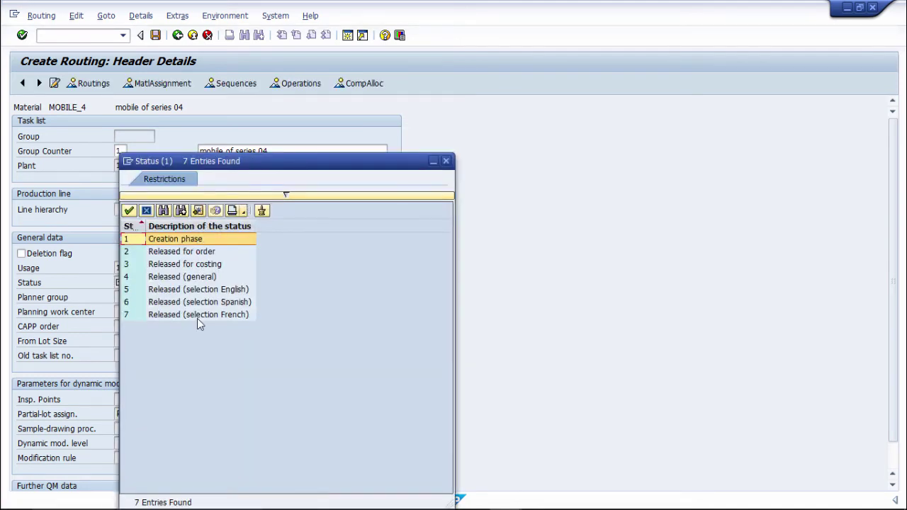
pyautogui.doubleClick(181, 277)
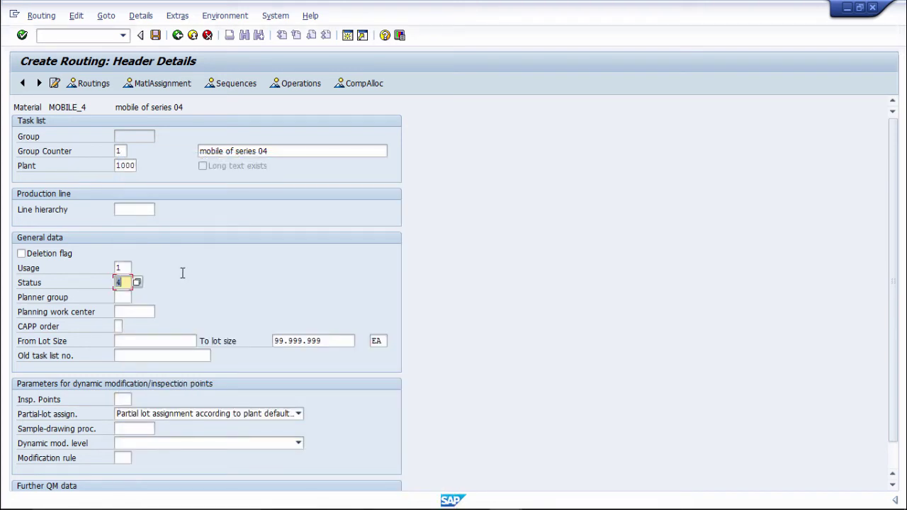
pyautogui.press('Return')
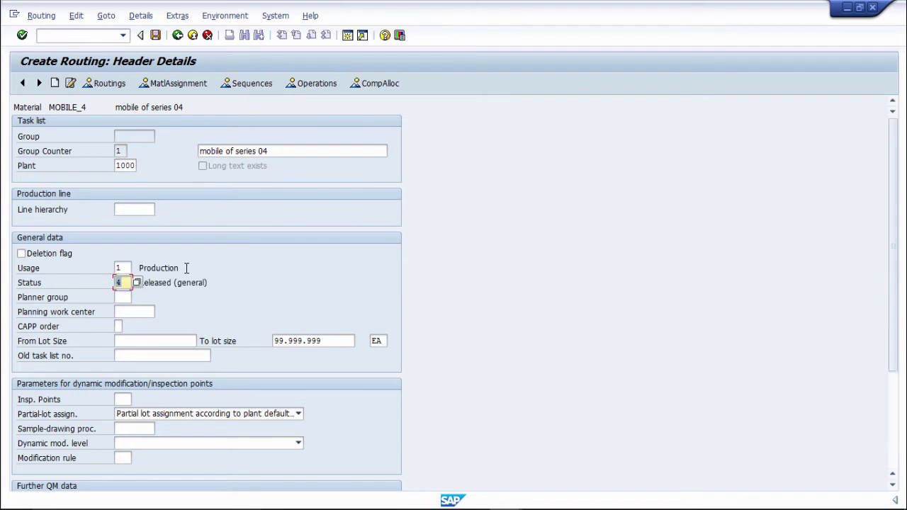
# In the operation overview, define operation 0010 with work center MT and description "Add Screen in a correct manner".
pyautogui.click(306, 85)
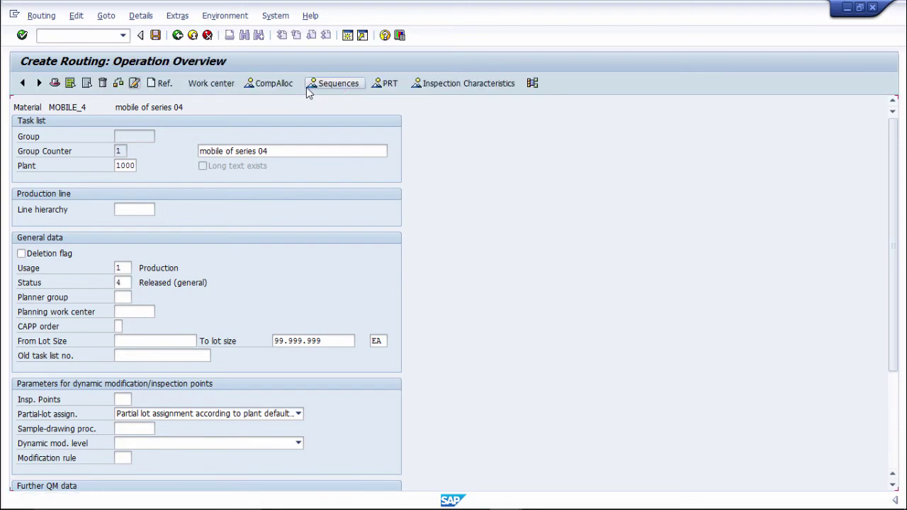
pyautogui.click(82, 178)
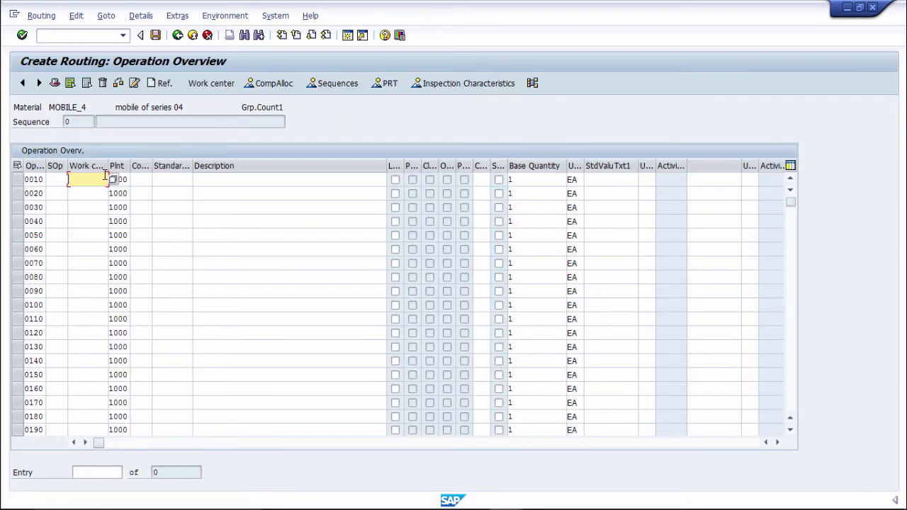
pyautogui.write('MT')
pyautogui.click(219, 182)
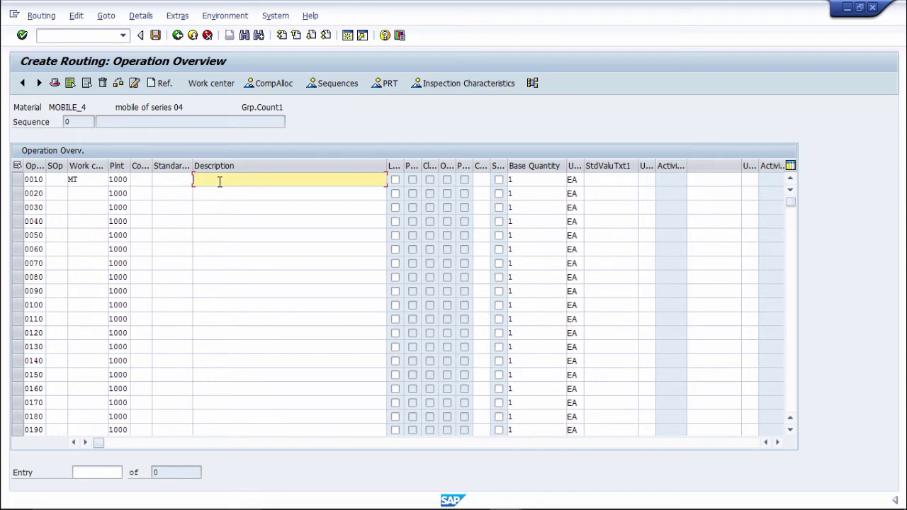
pyautogui.write('Add C')
pyautogui.press('BackSpace')
pyautogui.write('Screen in a correct')
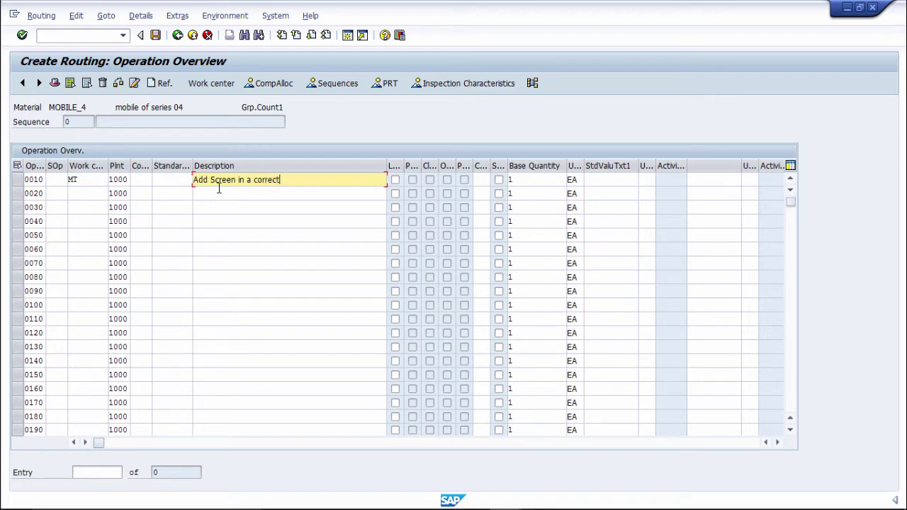
pyautogui.write(' manner')
# Define operation 0020 with work center MT and description "fit keypad in A perticular position only".
pyautogui.click(95, 192)
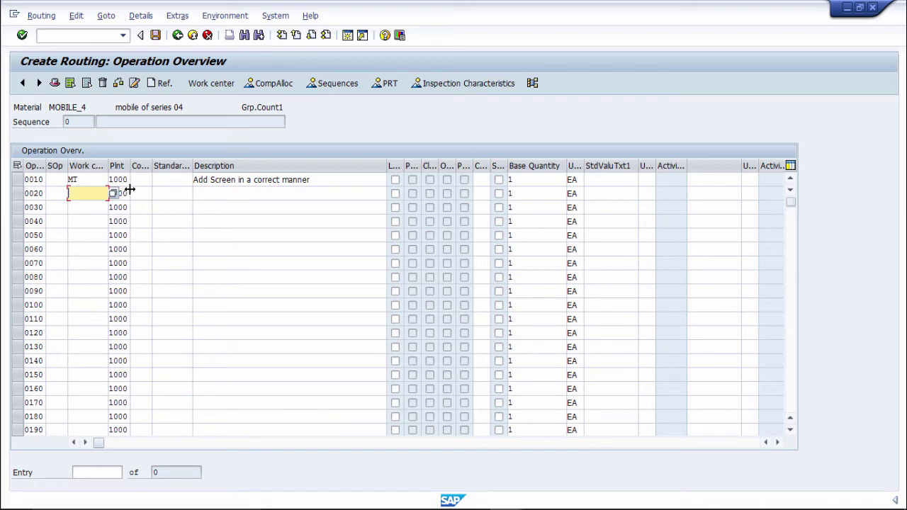
pyautogui.write('MT')
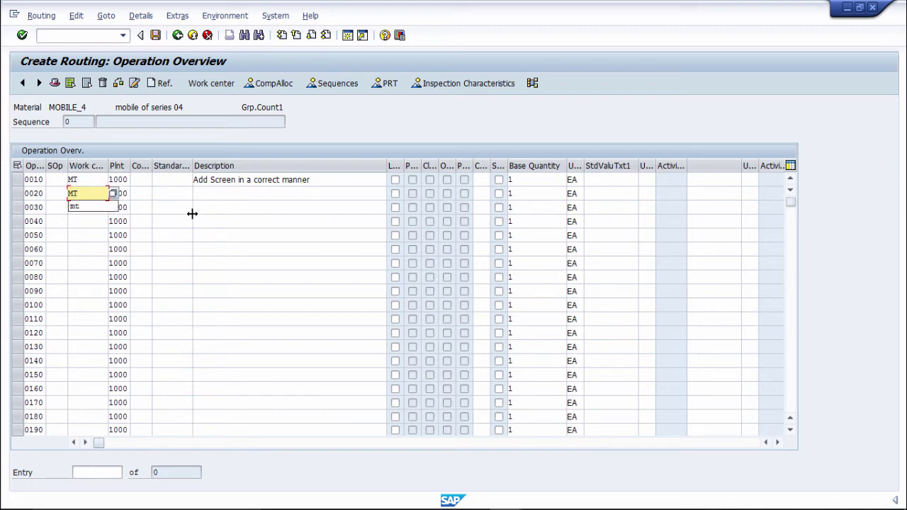
pyautogui.click(219, 195)
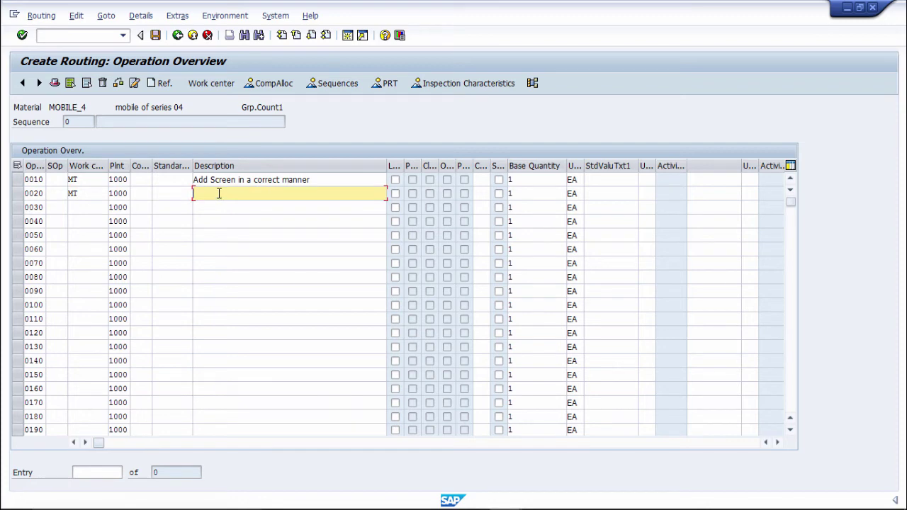
pyautogui.write('Fit')
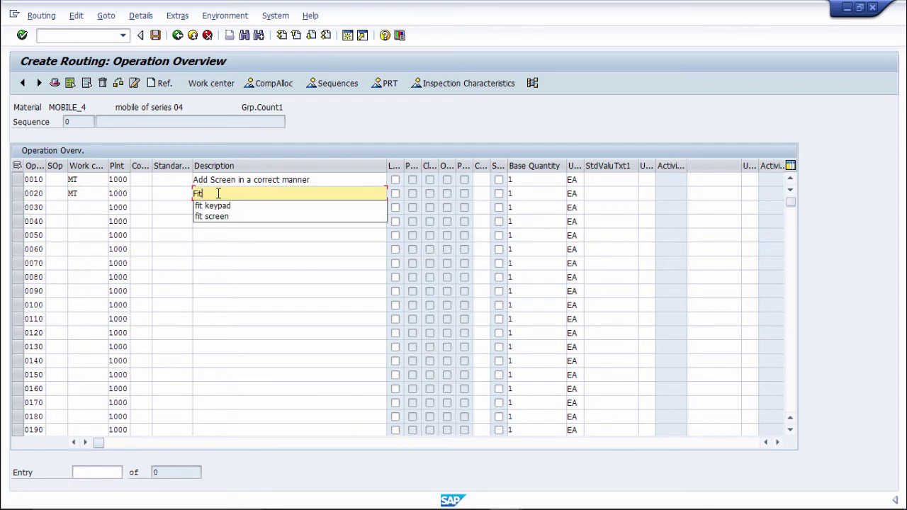
pyautogui.click(234, 206)
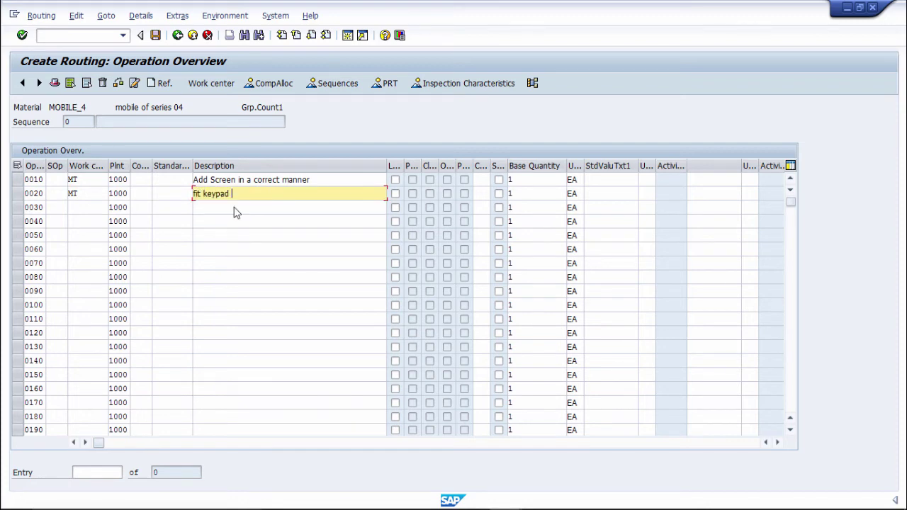
pyautogui.write('in A pert')
pyautogui.write('u')
pyautogui.write('icular')
pyautogui.write(' pos')
pyautogui.write('itio')
pyautogui.write('n on')
pyautogui.write('ly')
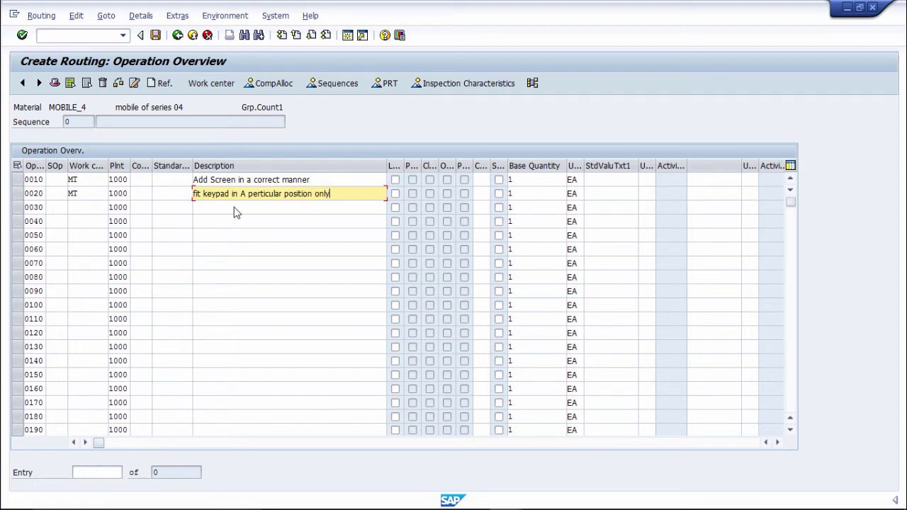
# Accept the activity type checks for operations 0010 and 0020 and save the routing.
pyautogui.press('Return')
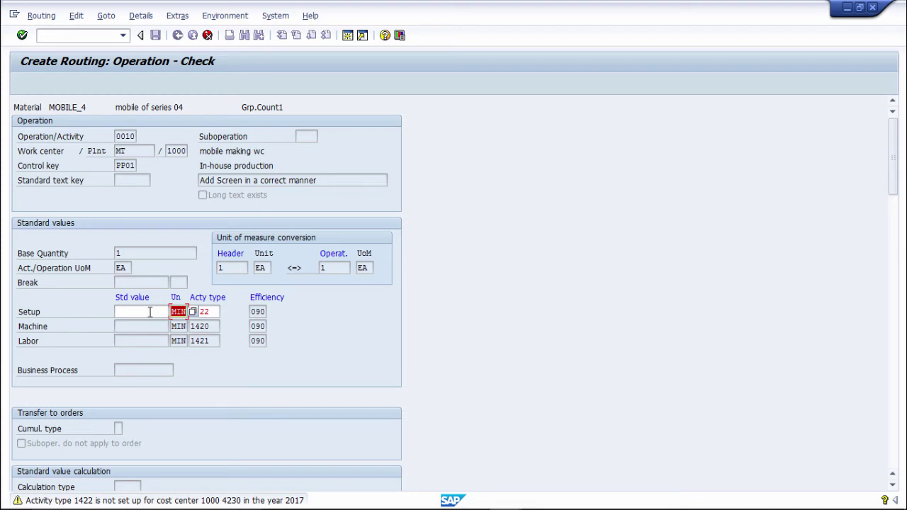
pyautogui.press('Return')
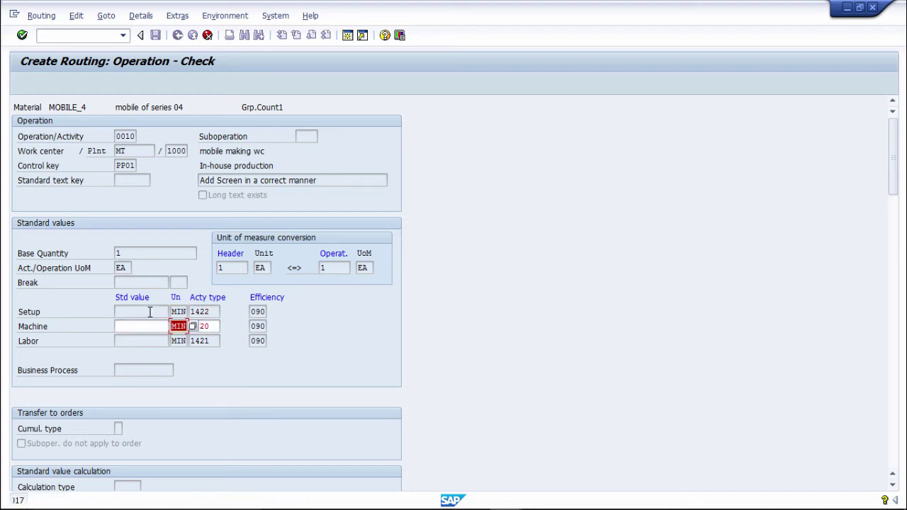
pyautogui.press('Return')
pyautogui.press('Return')
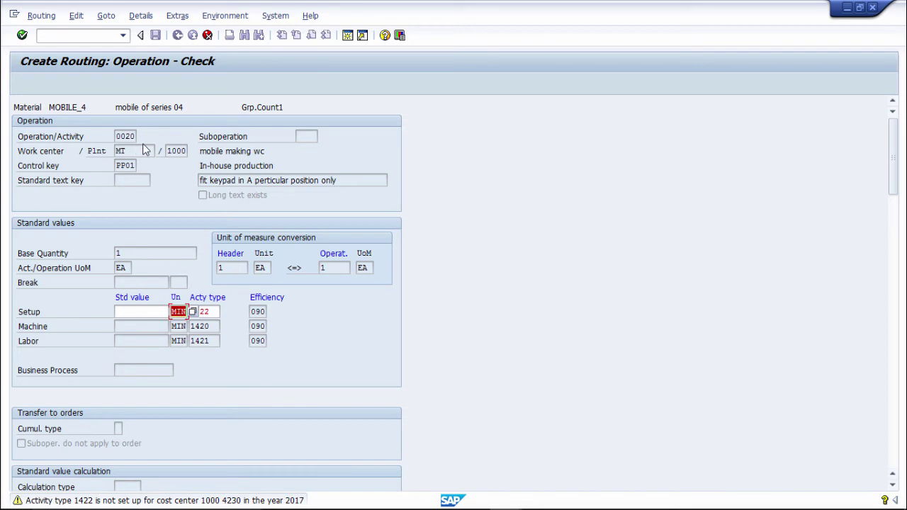
pyautogui.press('Return')
pyautogui.press('Return')
pyautogui.press('Return')
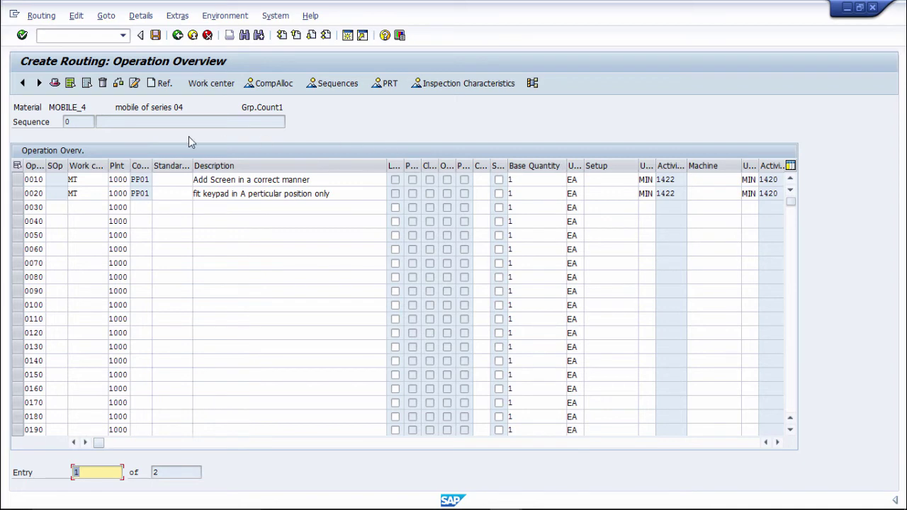
pyautogui.click(156, 35)
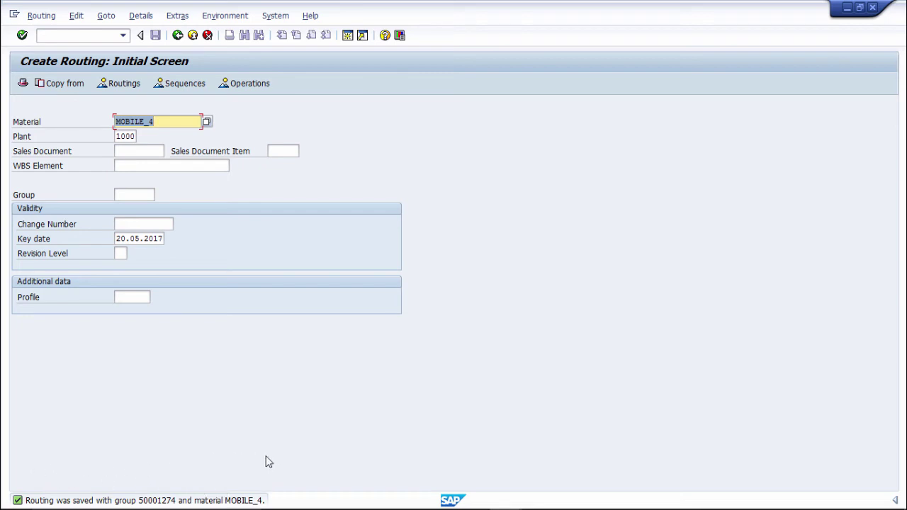
# Leave routing creation and open the operations of the MOBILE_4 routing for changing with transaction CA02.
pyautogui.click(177, 35)
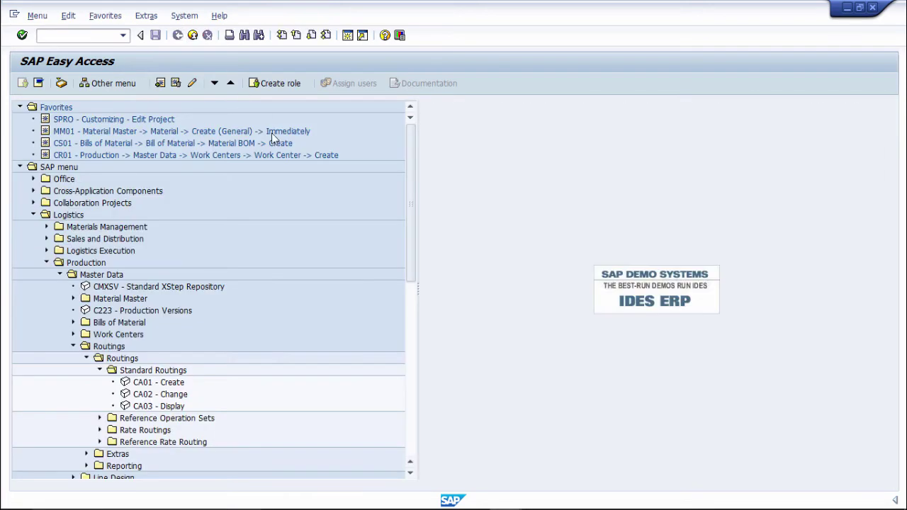
pyautogui.click(103, 36)
pyautogui.write('d')
pyautogui.write('r')
pyautogui.press('BackSpace')
pyautogui.write('a01')
pyautogui.press('BackSpace')
pyautogui.write('2')
pyautogui.press('Return')
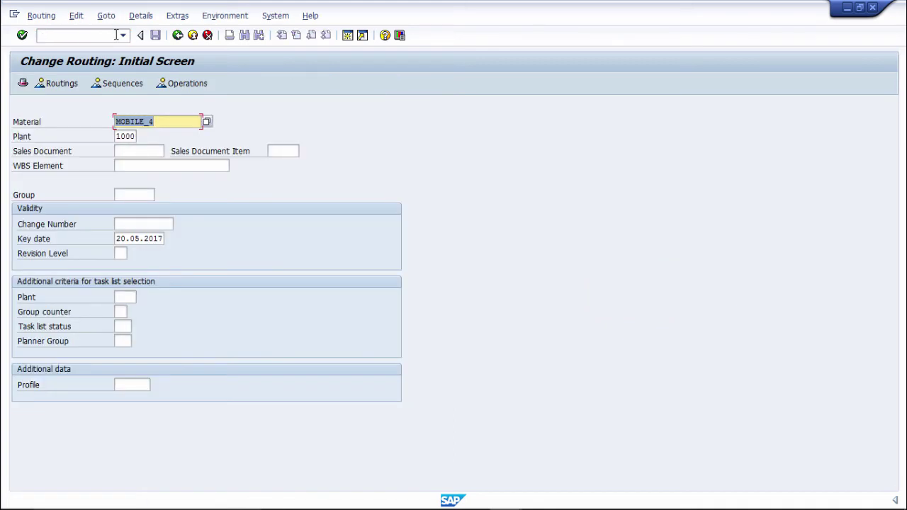
pyautogui.press('Return')
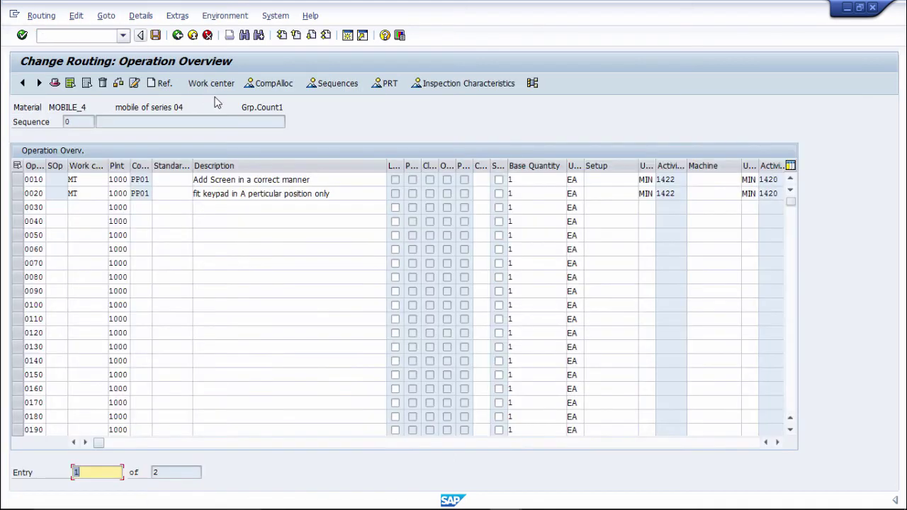
# Replace the description of operation 0020 with "fit in a dimentions" and save the routing.
pyautogui.click(336, 193)
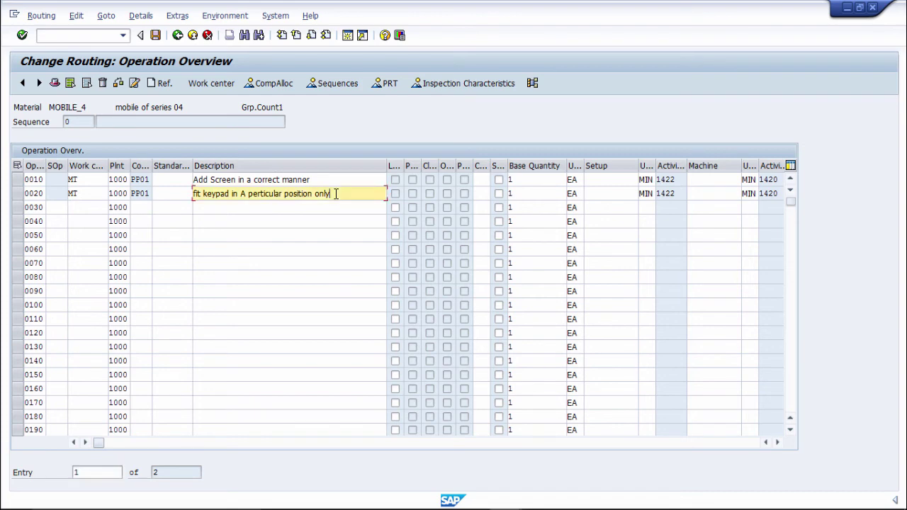
pyautogui.press('BackSpace')
pyautogui.press('BackSpace')
pyautogui.press('BackSpace')
pyautogui.press('BackSpace')
pyautogui.press('BackSpace')
pyautogui.press('BackSpace')
pyautogui.press('BackSpace')
pyautogui.press('BackSpace')
pyautogui.press('BackSpace')
pyautogui.press('BackSpace')
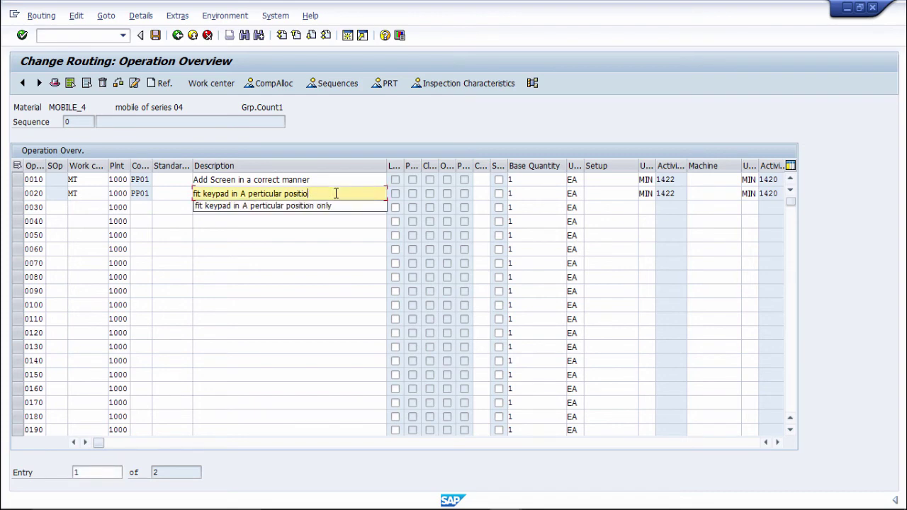
pyautogui.press('BackSpace')
pyautogui.press('BackSpace')
pyautogui.press('BackSpace')
pyautogui.press('BackSpace')
pyautogui.press('BackSpace')
pyautogui.press('BackSpace')
pyautogui.press('BackSpace')
pyautogui.press('BackSpace')
pyautogui.press('BackSpace')
pyautogui.press('BackSpace')
pyautogui.press('BackSpace')
pyautogui.press('BackSpace')
pyautogui.press('BackSpace')
pyautogui.press('BackSpace')
pyautogui.press('BackSpace')
pyautogui.press('BackSpace')
pyautogui.press('BackSpace')
pyautogui.press('BackSpace')
pyautogui.press('BackSpace')
pyautogui.press('BackSpace')
pyautogui.press('BackSpace')
pyautogui.press('BackSpace')
pyautogui.press('BackSpace')
pyautogui.press('BackSpace')
pyautogui.press('BackSpace')
pyautogui.press('BackSpace')
pyautogui.press('BackSpace')
pyautogui.press('BackSpace')
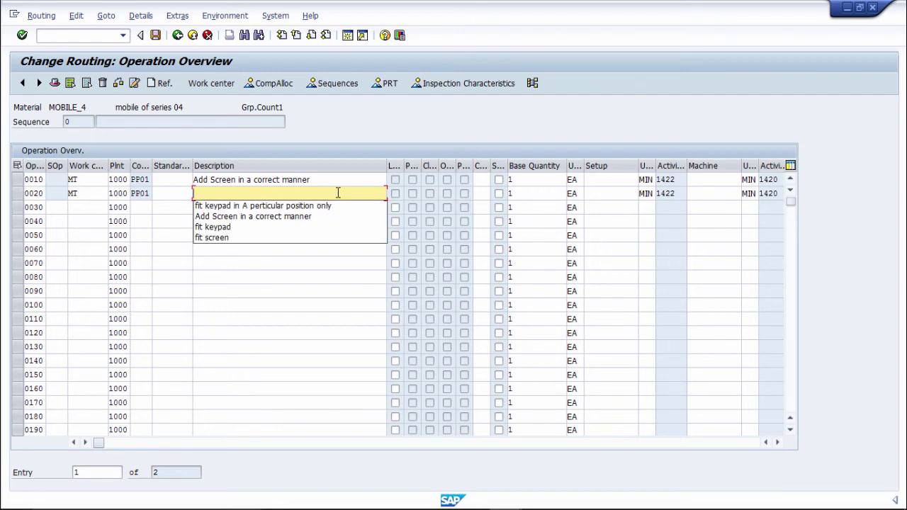
pyautogui.write('fit ')
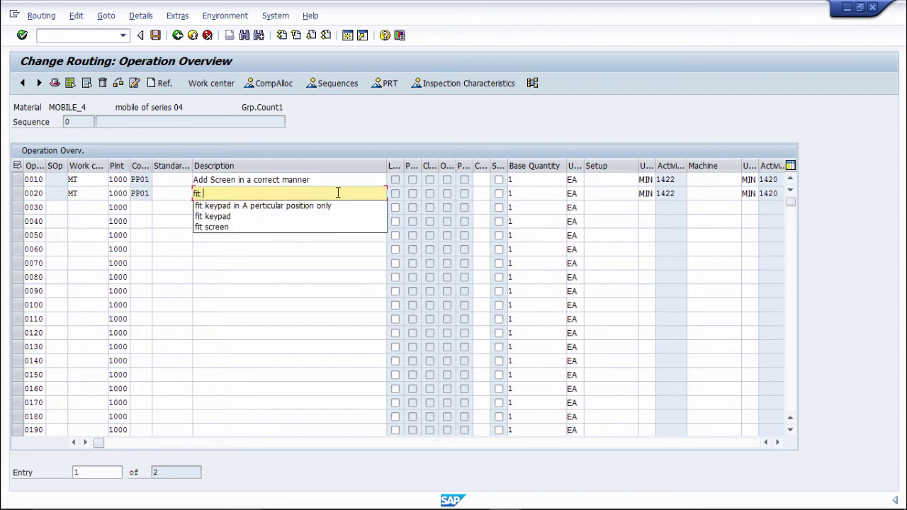
pyautogui.write('in')
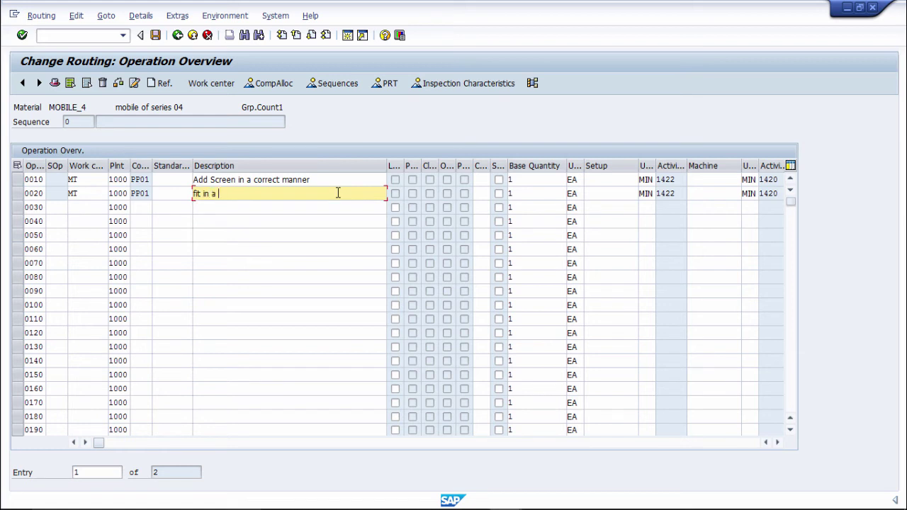
pyautogui.write('a dimentions')
pyautogui.click(156, 36)
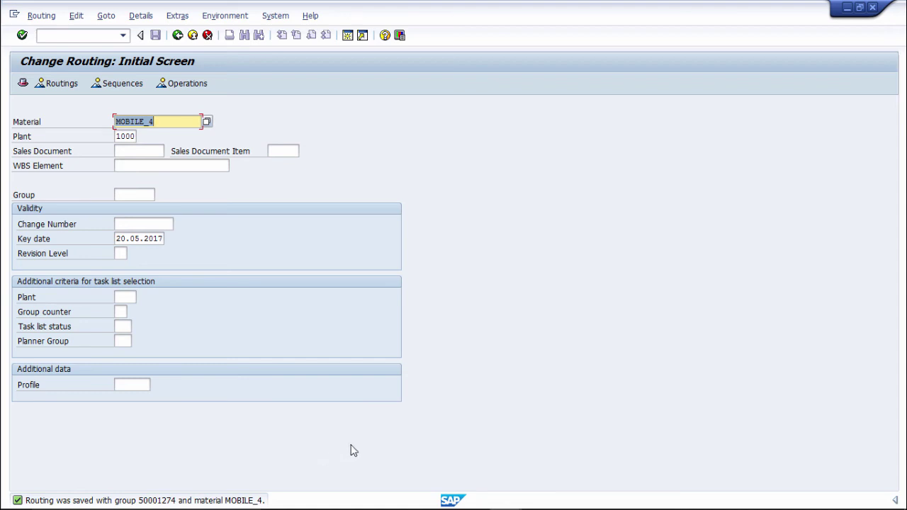
# Leave routing change and open the operations of the MOBILE_4 routing in plant 1000 for display with transaction CA03.
pyautogui.click(177, 34)
pyautogui.write('c')
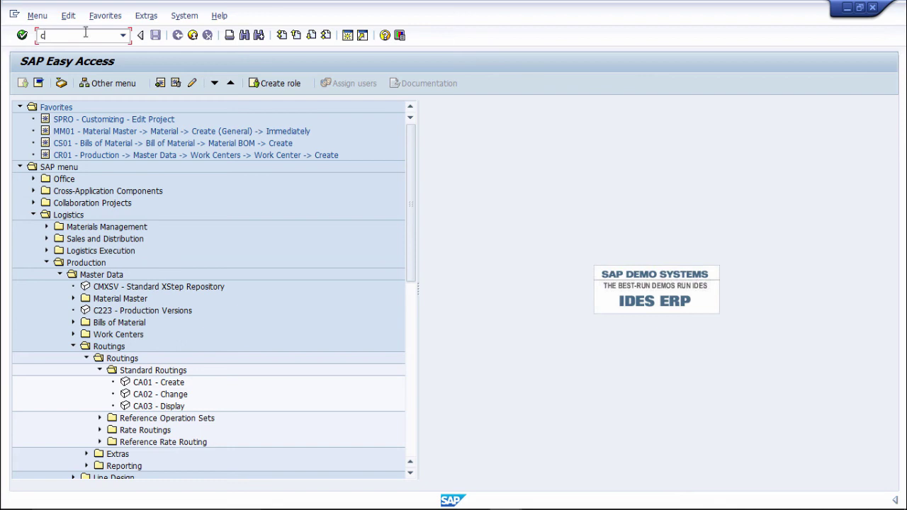
pyautogui.write('ra03')
pyautogui.press('Return')
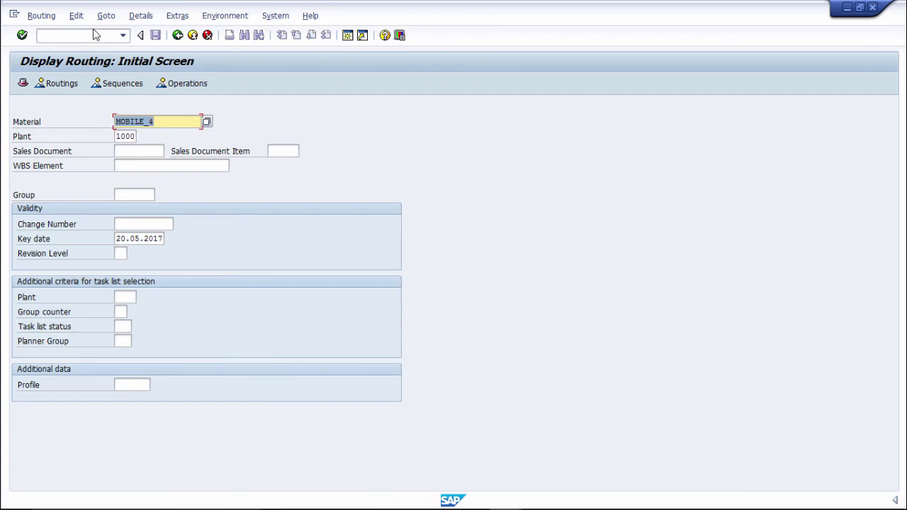
pyautogui.press('Return')
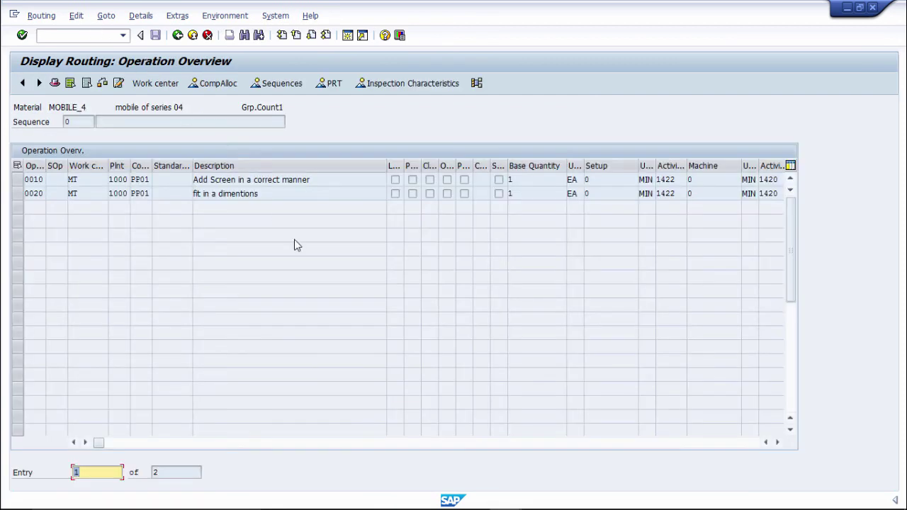
# Check the control keys and descriptions of operations 0010 and 0020 in the displayed operation overview.
pyautogui.click(140, 193)
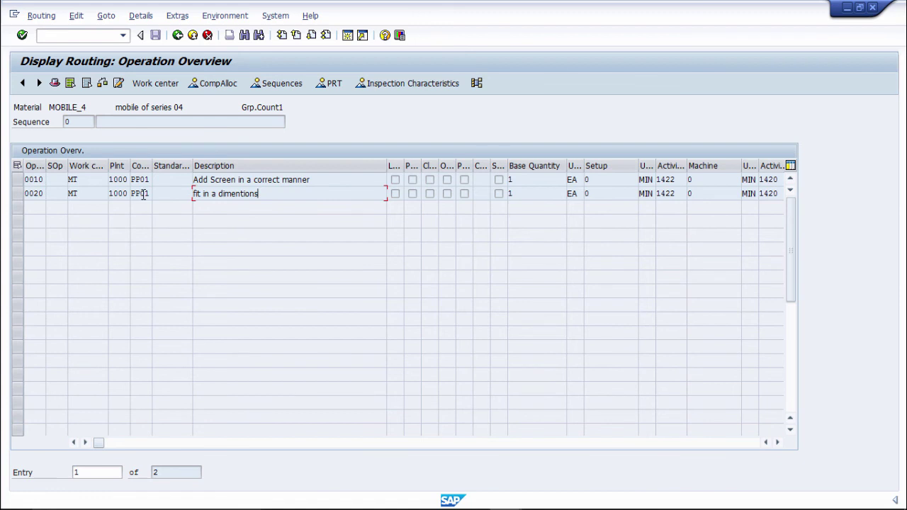
pyautogui.click(294, 193)
pyautogui.click(345, 183)
# Go back through the routing's header details to the header overview, inspect its remaining columns and leave the overview.
pyautogui.click(178, 39)
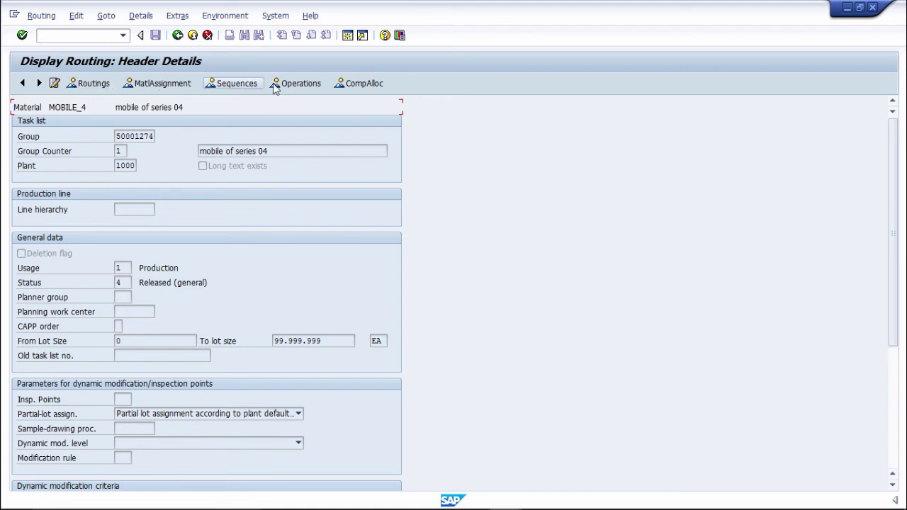
pyautogui.click(172, 37)
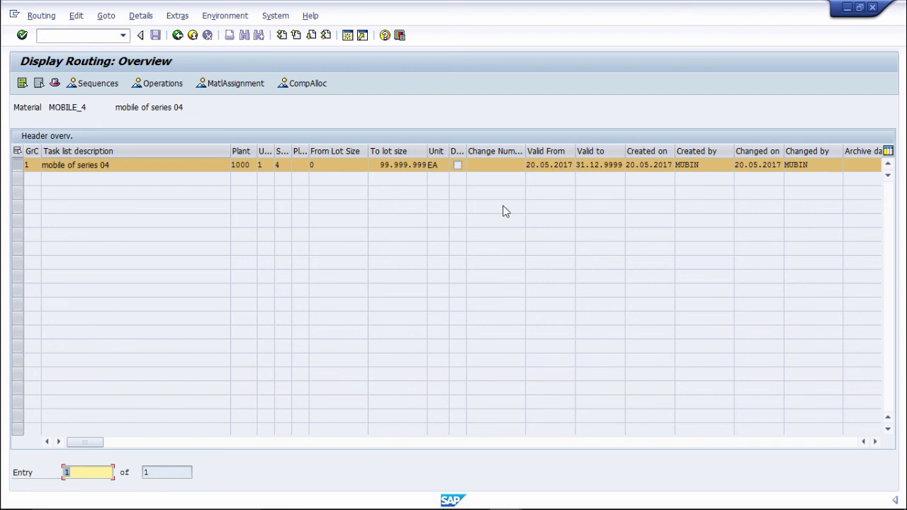
pyautogui.click(875, 442)
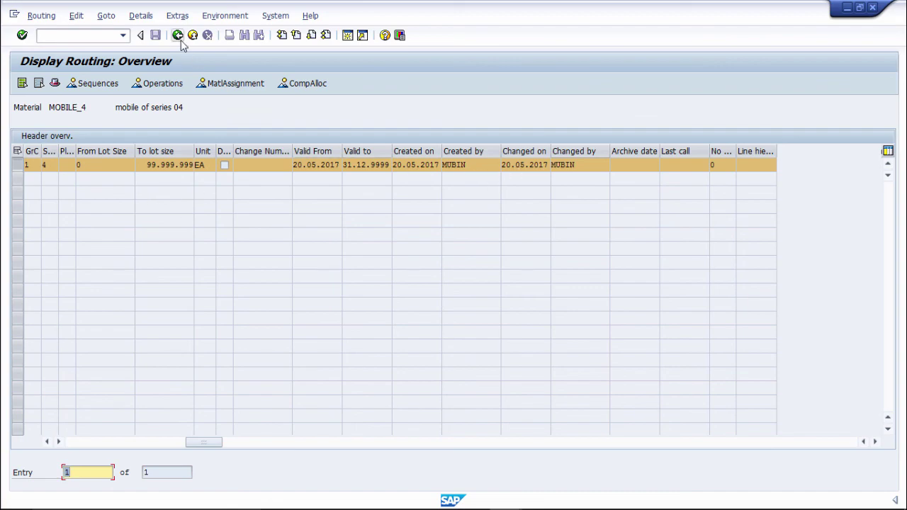
pyautogui.click(178, 35)
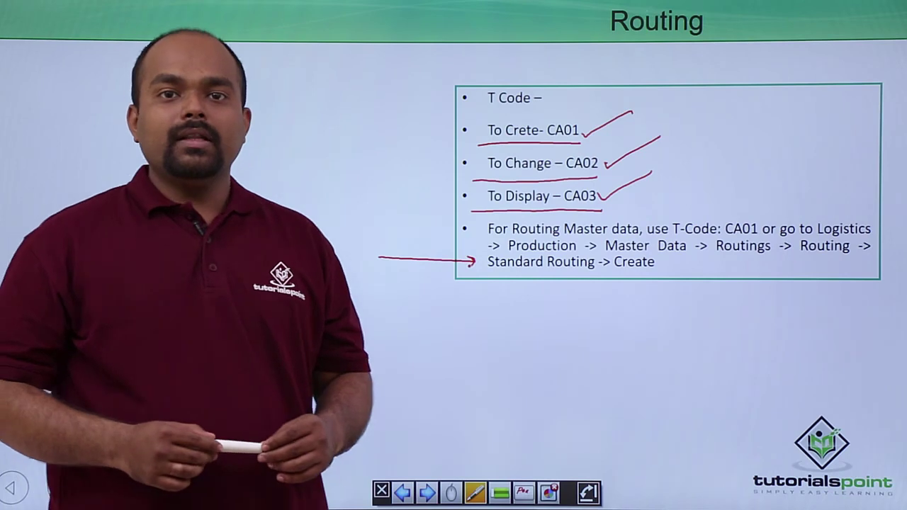